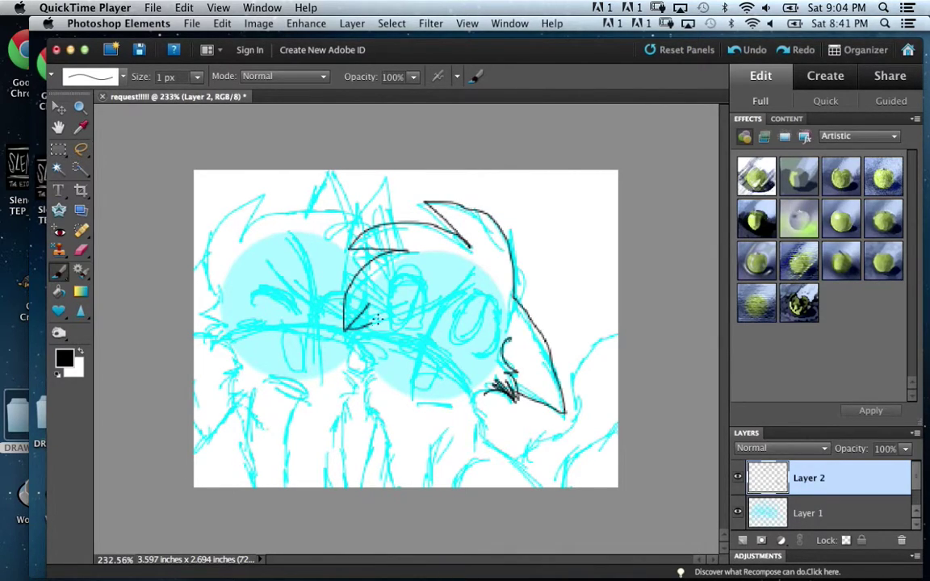
# Ink the right character's fringe edge, eyes, nose and mouth on Layer 2 with the 1 px black brush, following the blue sketch
pyautogui.moveTo(444, 294); pyautogui.dragTo(475, 270)
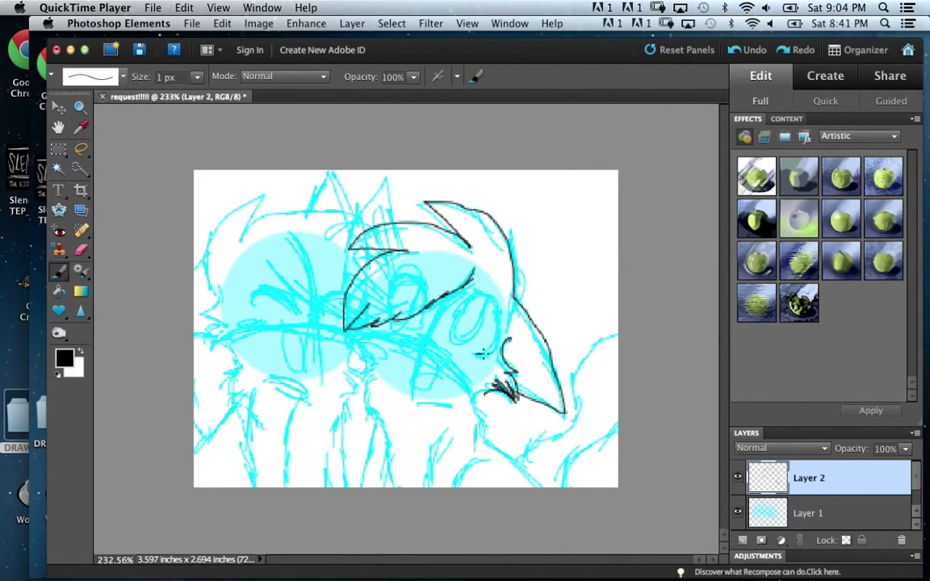
pyautogui.moveTo(349, 323)
pyautogui.mouseDown()
pyautogui.moveTo(397, 318)
pyautogui.moveTo(423, 339)
pyautogui.mouseUp()
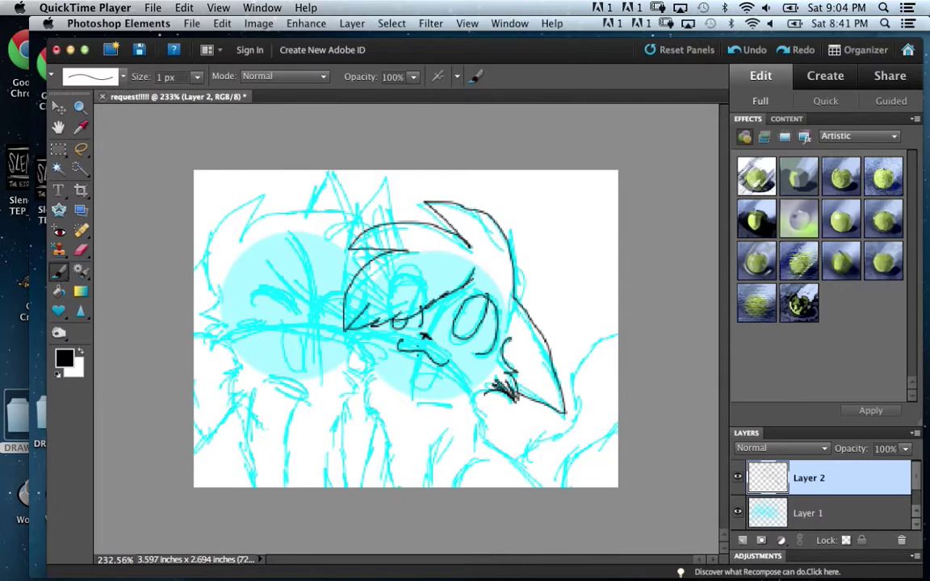
pyautogui.press('super+z')
pyautogui.moveTo(418, 353)
pyautogui.mouseDown()
pyautogui.moveTo(410, 377)
pyautogui.moveTo(444, 360)
pyautogui.mouseUp()
# Ink the right character's back, furry cheek and chest outline, and raised tail over the blue sketch
pyautogui.moveTo(479, 436); pyautogui.dragTo(537, 485)
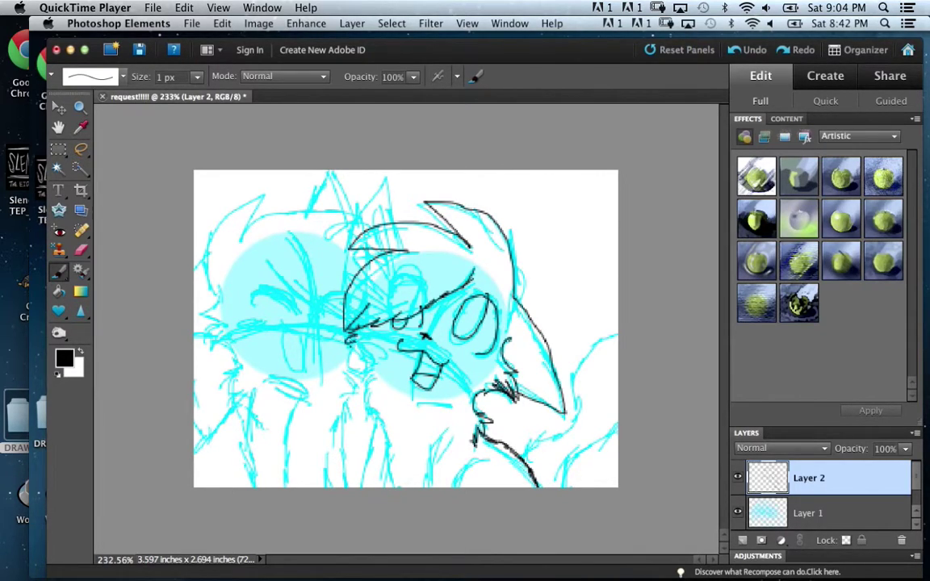
pyautogui.moveTo(385, 440)
pyautogui.mouseDown()
pyautogui.moveTo(398, 499)
pyautogui.moveTo(426, 484)
pyautogui.mouseUp()
pyautogui.press('super+z')
pyautogui.moveTo(374, 419); pyautogui.dragTo(379, 473)
pyautogui.press('super+z')
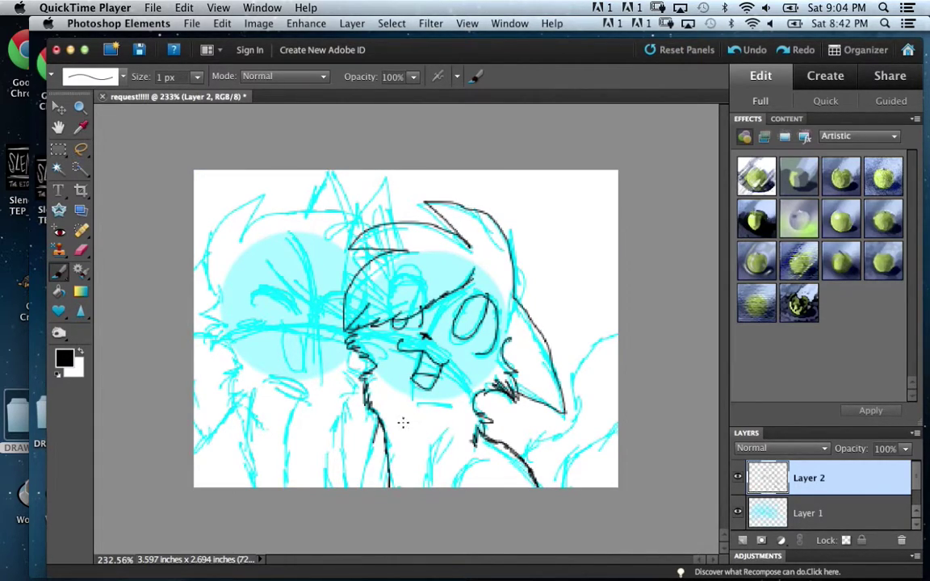
pyautogui.moveTo(376, 428); pyautogui.dragTo(381, 485)
pyautogui.moveTo(598, 341)
pyautogui.mouseDown()
pyautogui.moveTo(619, 358)
pyautogui.moveTo(622, 392)
pyautogui.moveTo(566, 487)
pyautogui.mouseUp()
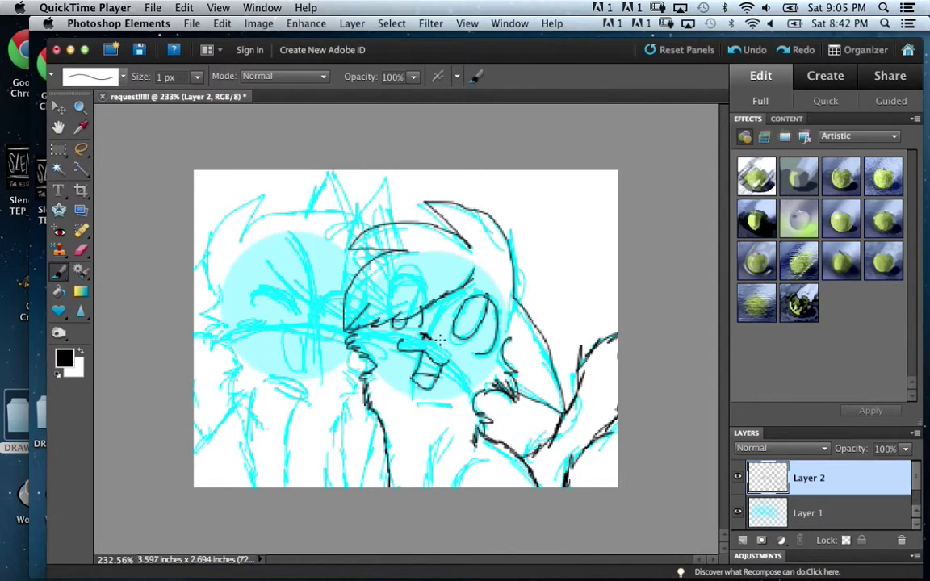
# Erase the right character's small eye under the fringe and redraw it as a thick arched closed eye
pyautogui.click(82, 252)
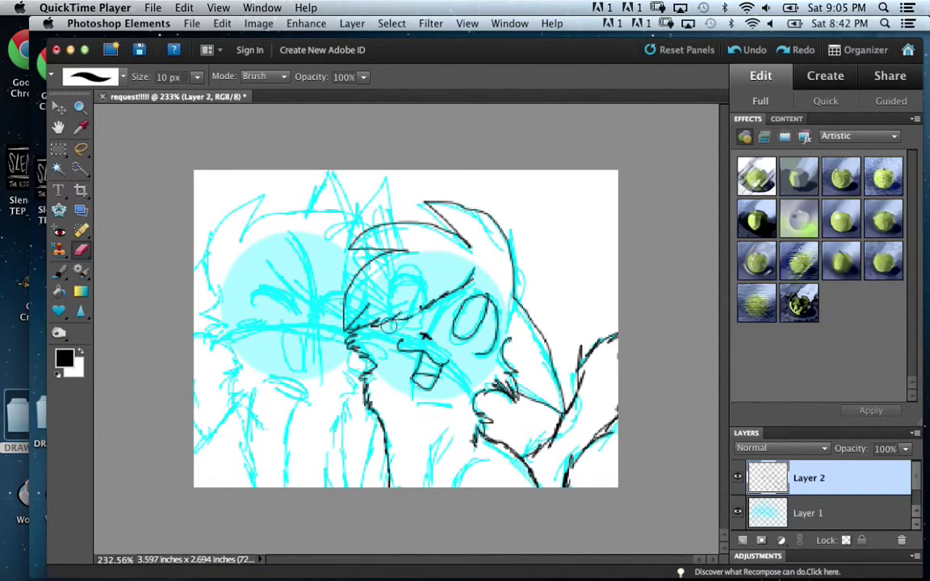
pyautogui.click(58, 272)
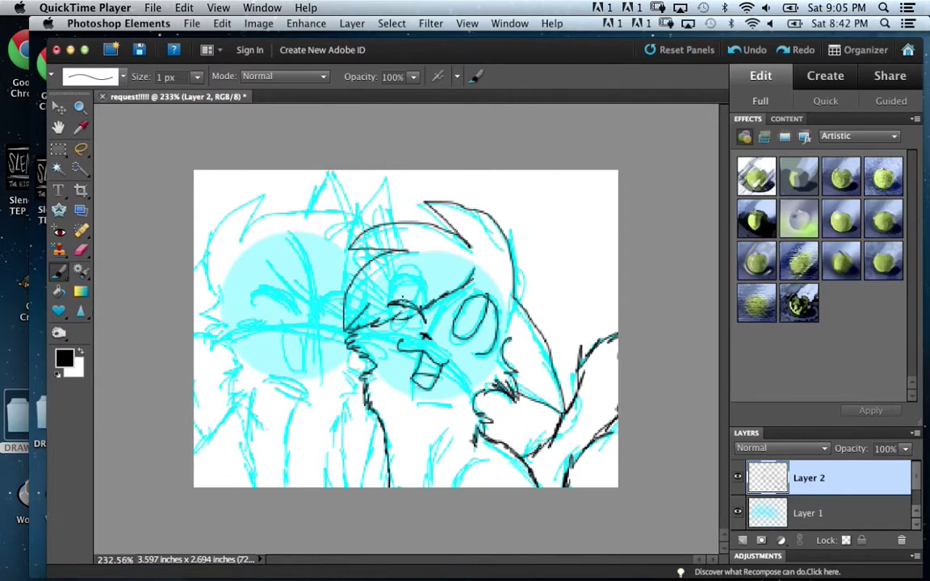
pyautogui.moveTo(359, 394); pyautogui.dragTo(356, 428)
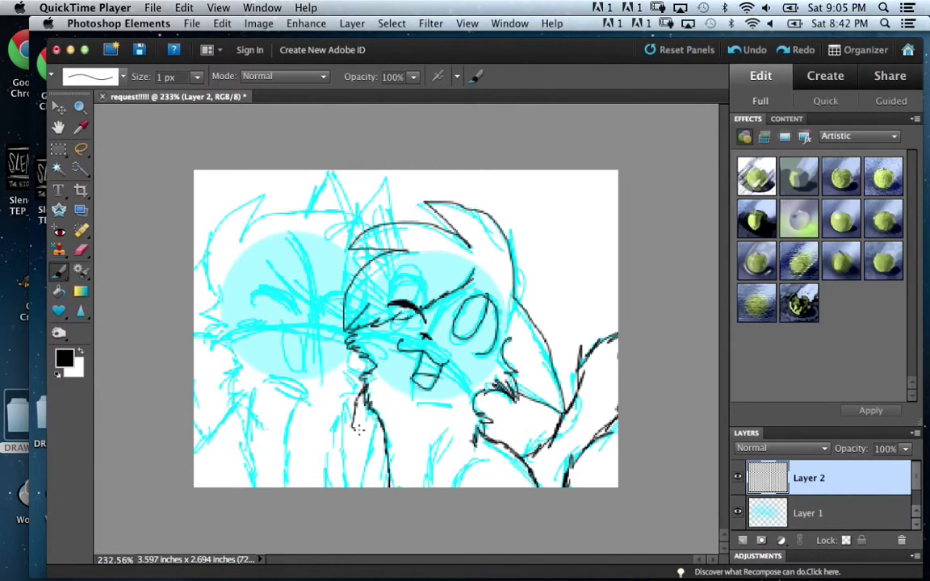
pyautogui.press('super+z')
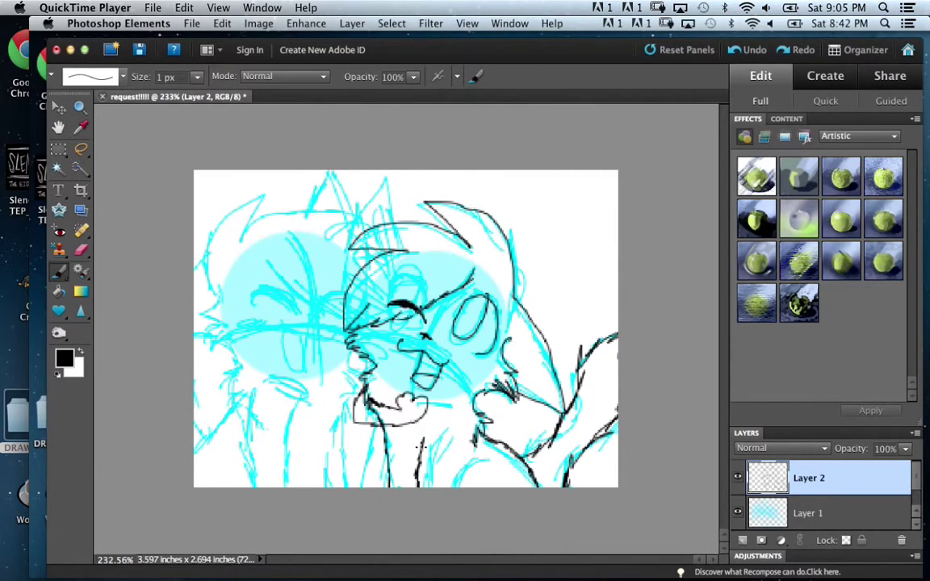
pyautogui.press('e')
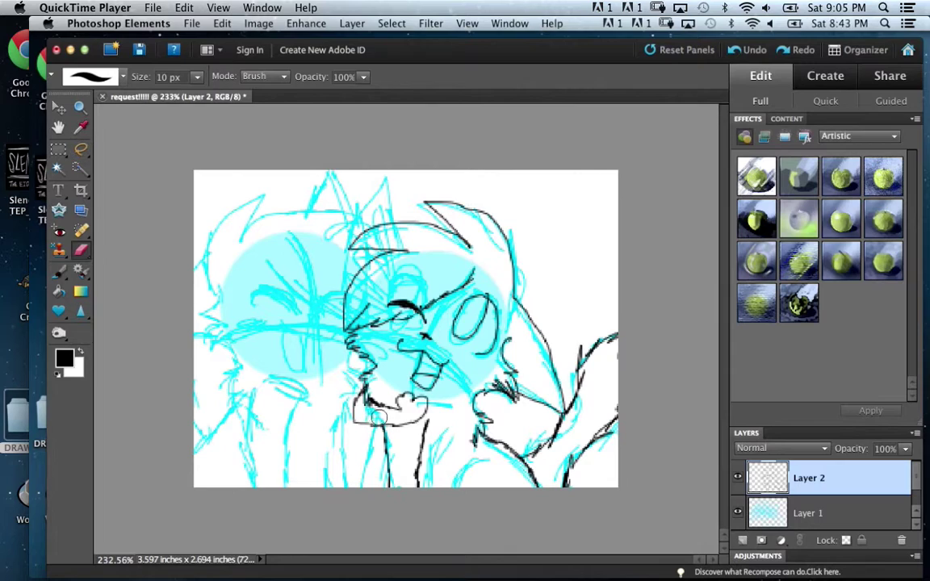
pyautogui.press('super+z')
pyautogui.press('super+z')
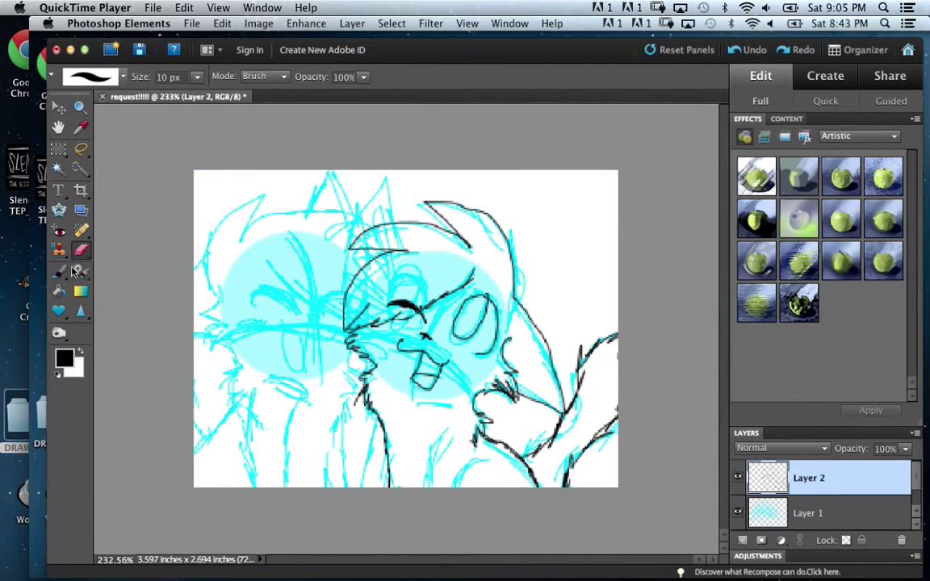
# Ink the right character's front leg lines and curved haunch along the lower edge with the 1 px brush
pyautogui.click(59, 272)
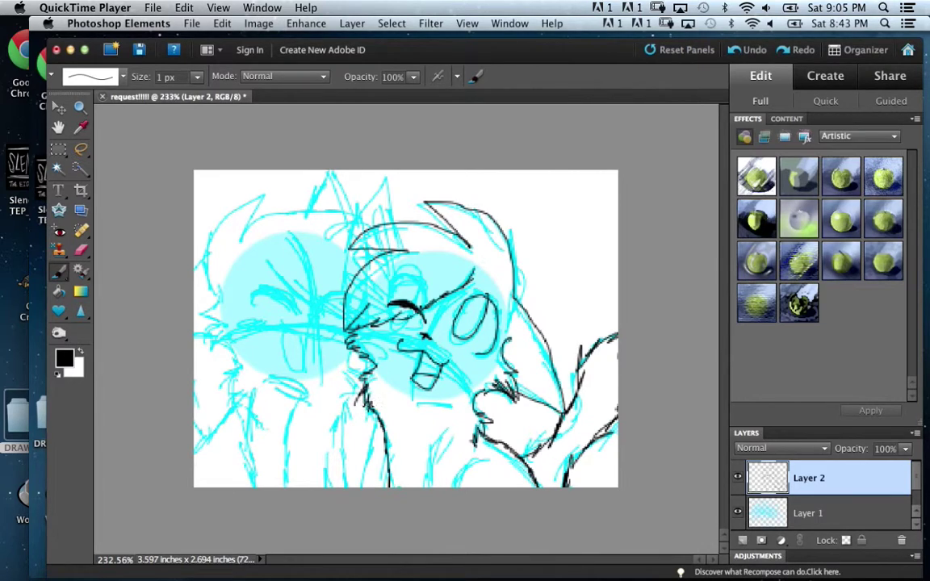
pyautogui.moveTo(354, 402); pyautogui.dragTo(343, 451)
pyautogui.moveTo(368, 425)
pyautogui.mouseDown()
pyautogui.moveTo(351, 483)
pyautogui.moveTo(371, 484)
pyautogui.mouseUp()
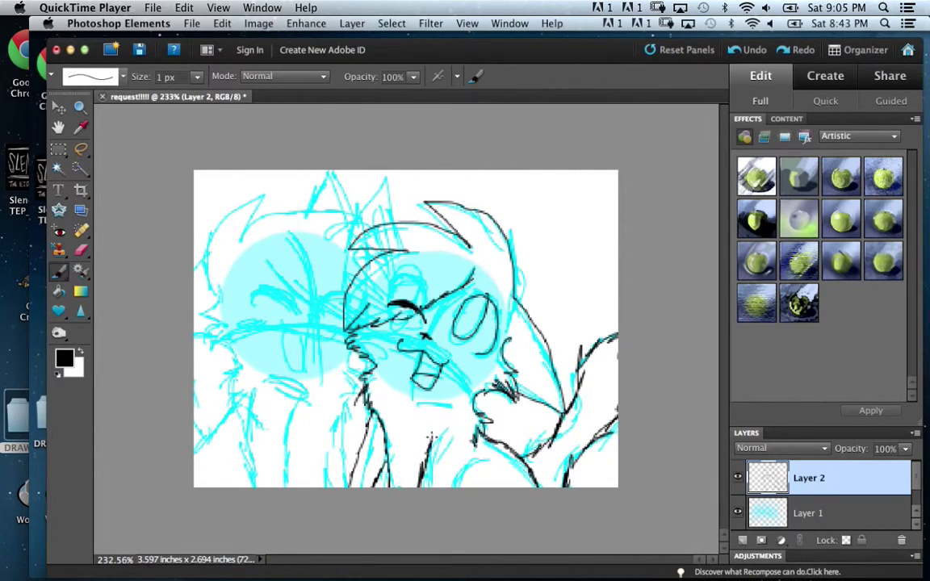
pyautogui.moveTo(442, 407)
pyautogui.mouseDown()
pyautogui.moveTo(422, 442)
pyautogui.moveTo(416, 436)
pyautogui.mouseUp()
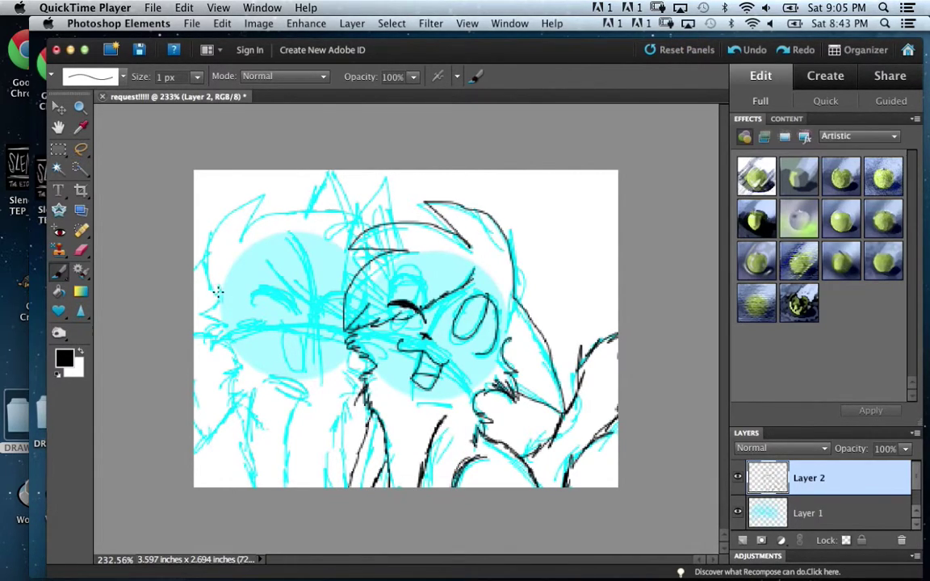
# Fast-forward the drawing recording at 2x in QuickTime Player, skipping ahead through the coloring and shading to 19:13
pyautogui.press('super+Right')
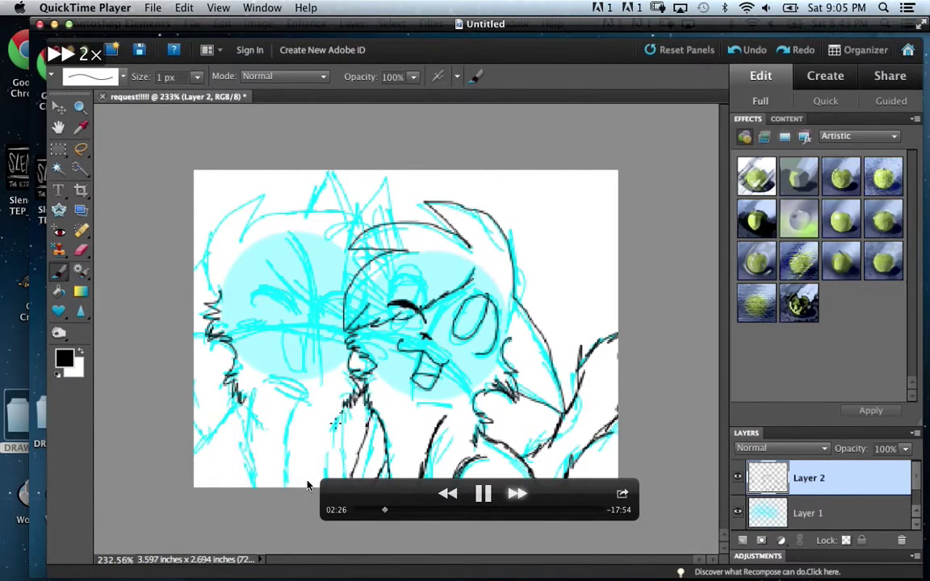
pyautogui.click(405, 510)
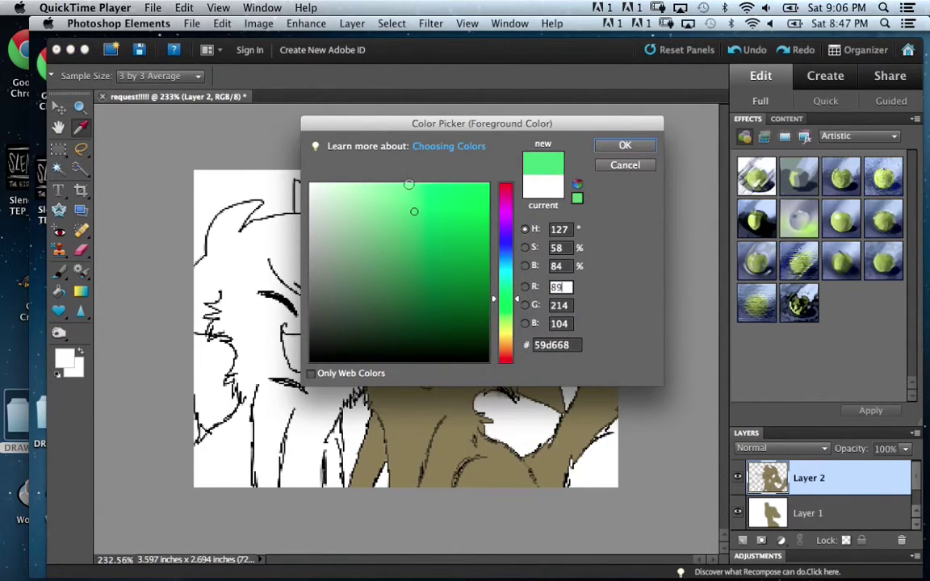
pyautogui.click(517, 493)
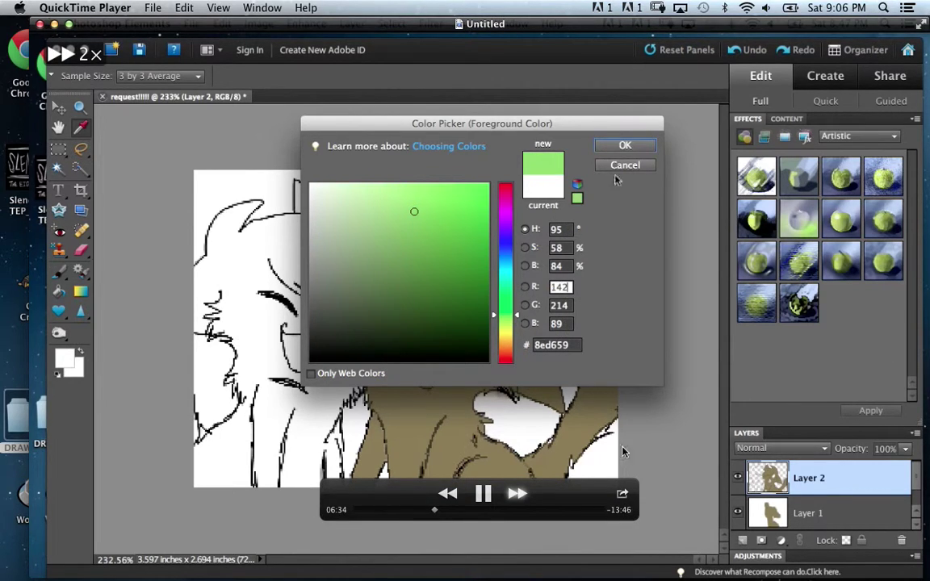
pyautogui.click(455, 510)
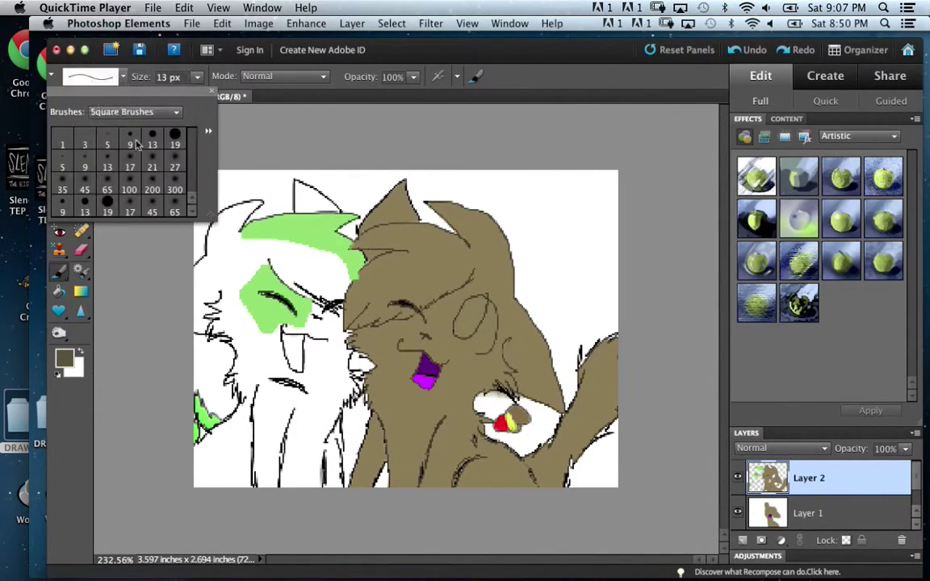
pyautogui.press('l')
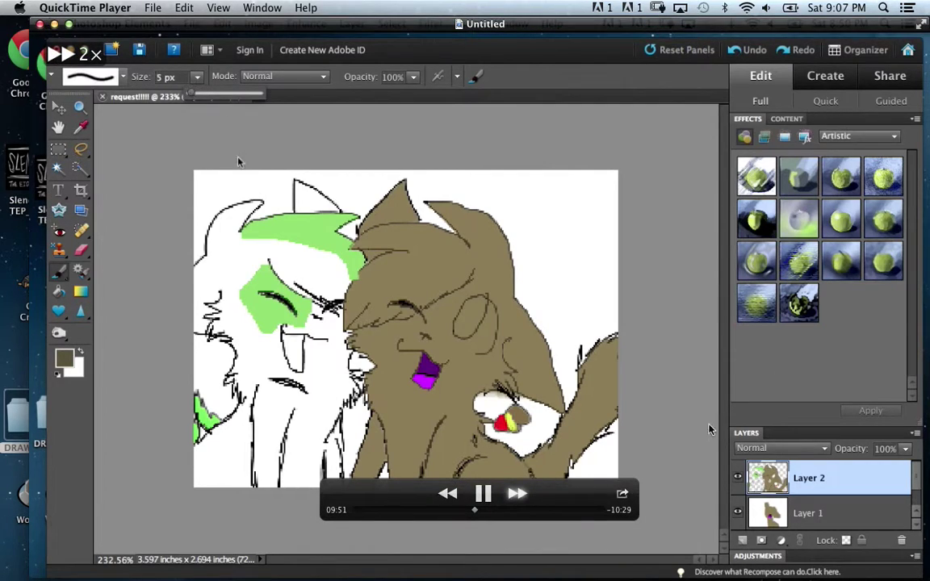
pyautogui.click(517, 510)
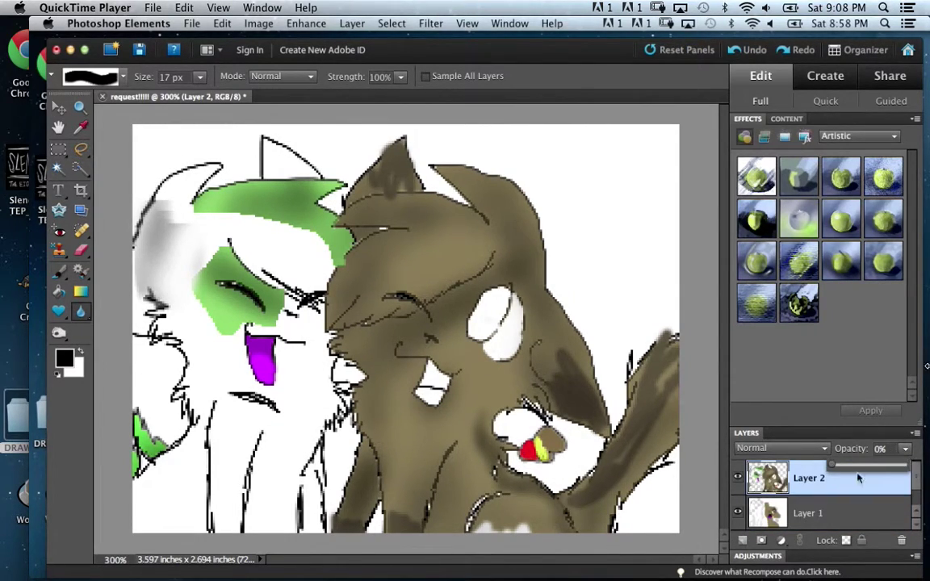
pyautogui.click(517, 494)
pyautogui.moveTo(578, 516); pyautogui.dragTo(590, 516)
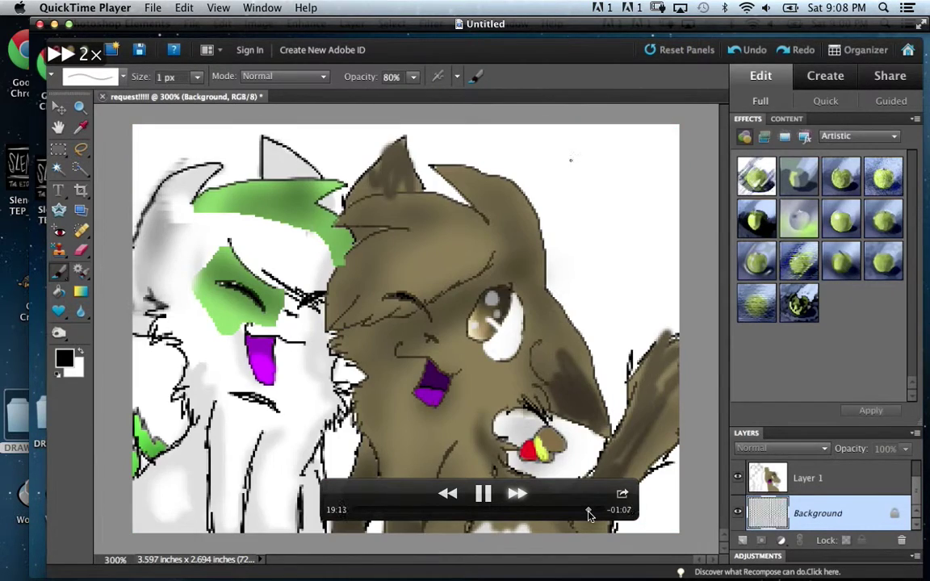